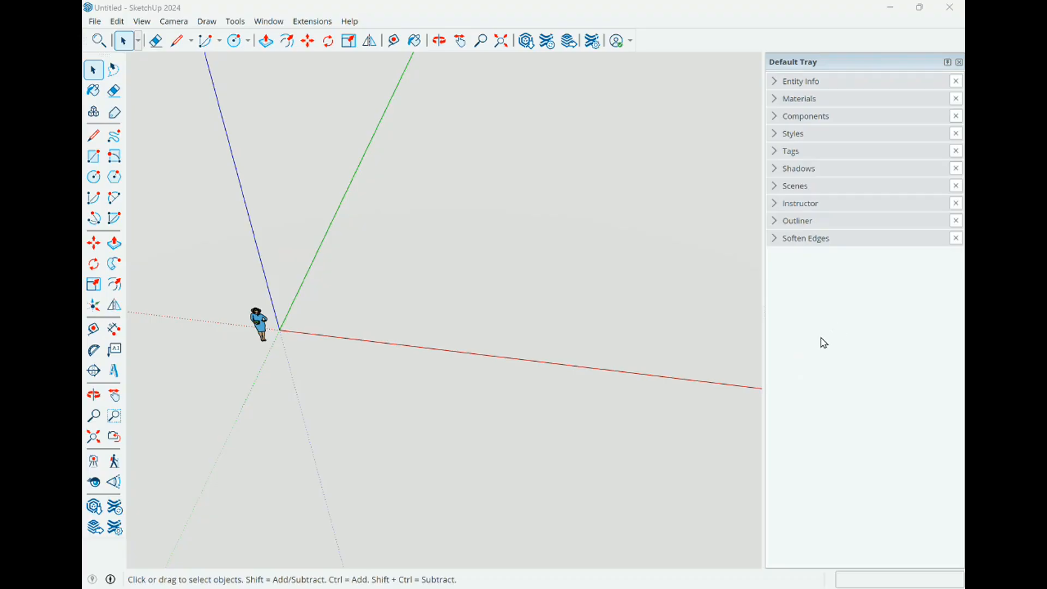
Start an import and choose the AutoCAD file HOUSE PLAN from the Module 4 folder inside ID SketchUp School on the Desktop.
{"action": "left_click", "coordinate": [512, 15]}
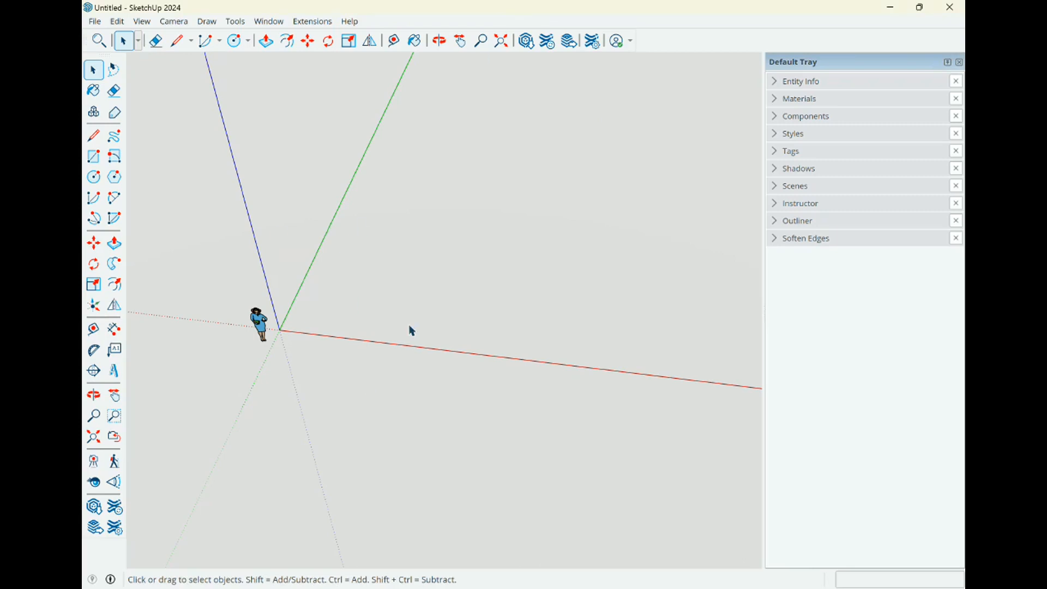
{"action": "left_click", "coordinate": [95, 21]}
{"action": "left_click", "coordinate": [118, 203]}
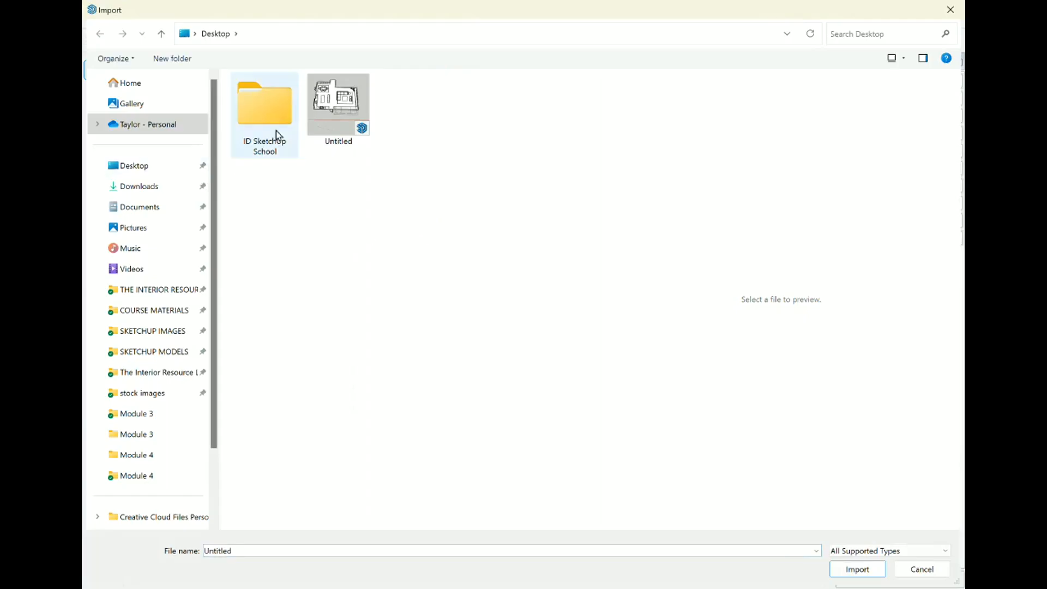
{"action": "double_click", "coordinate": [269, 113]}
{"action": "left_click", "coordinate": [273, 153]}
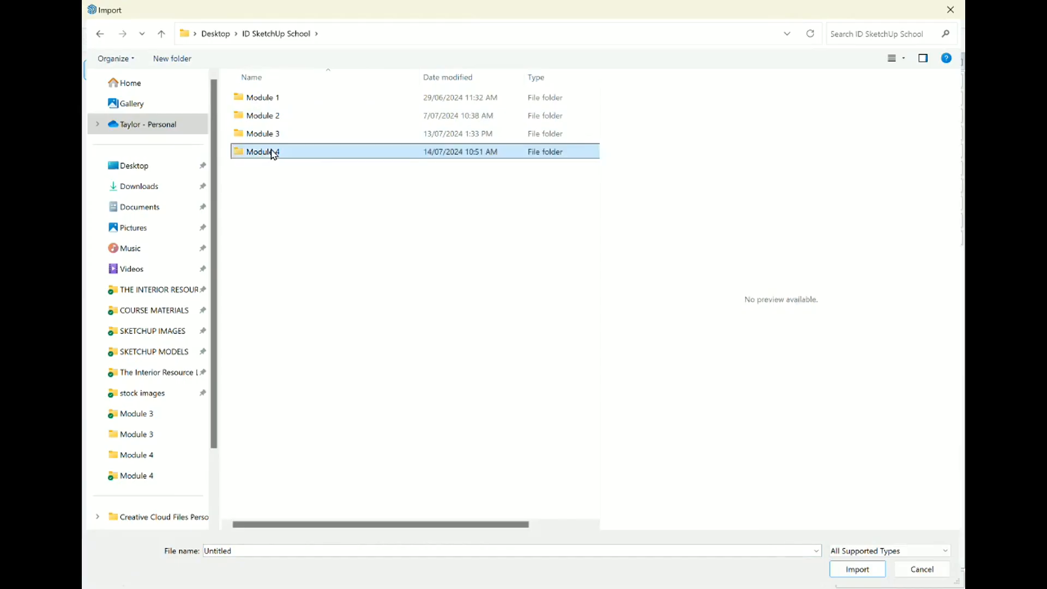
{"action": "double_click", "coordinate": [272, 153]}
{"action": "left_click", "coordinate": [251, 130]}
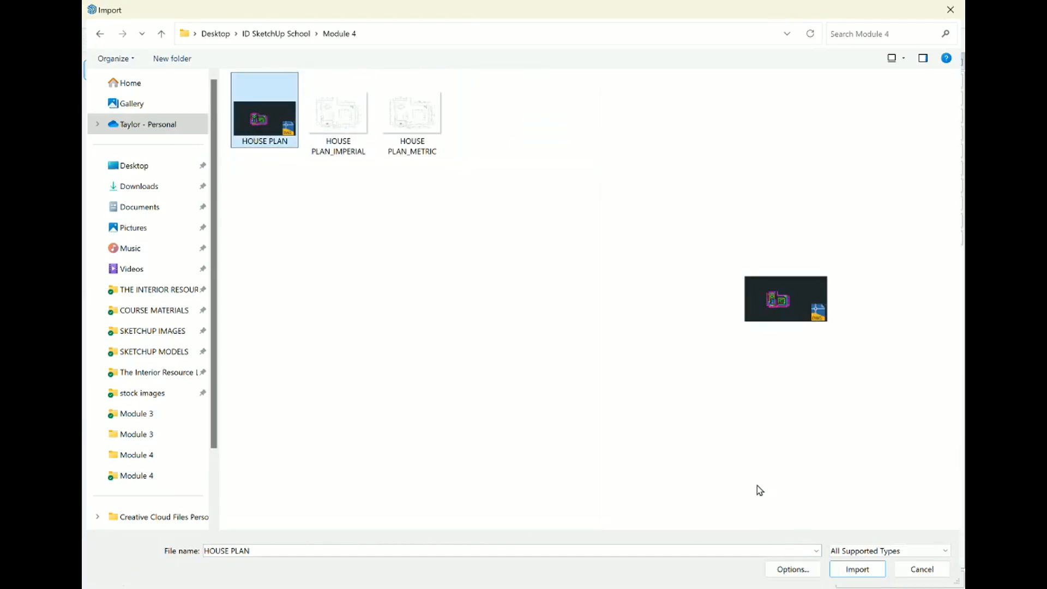
Import HOUSE PLAN with its scale units kept at Model Units and all geometry and position options off.
{"action": "left_click", "coordinate": [779, 572]}
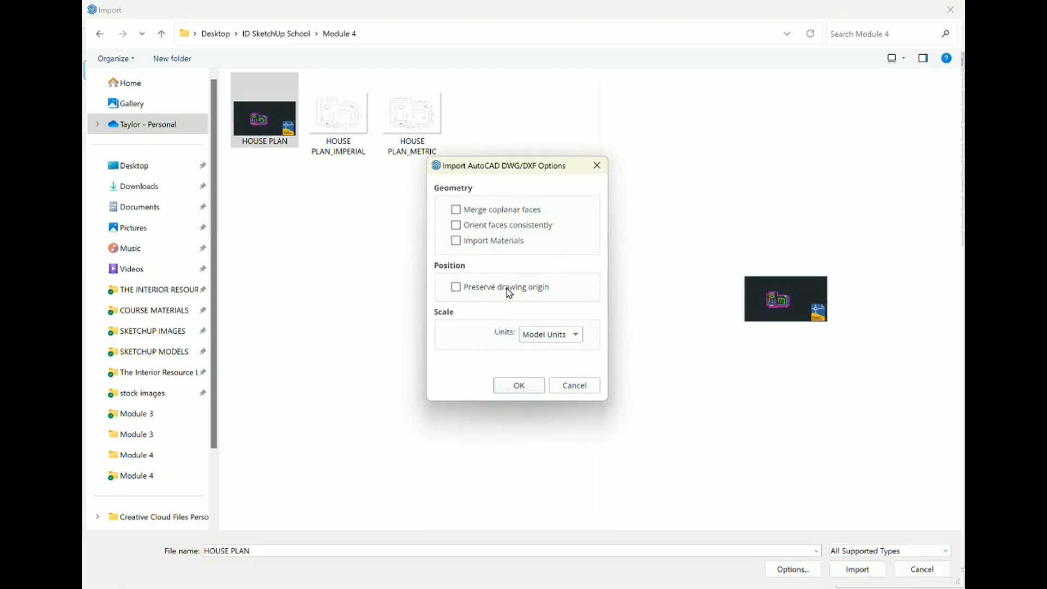
{"action": "left_click", "coordinate": [559, 334]}
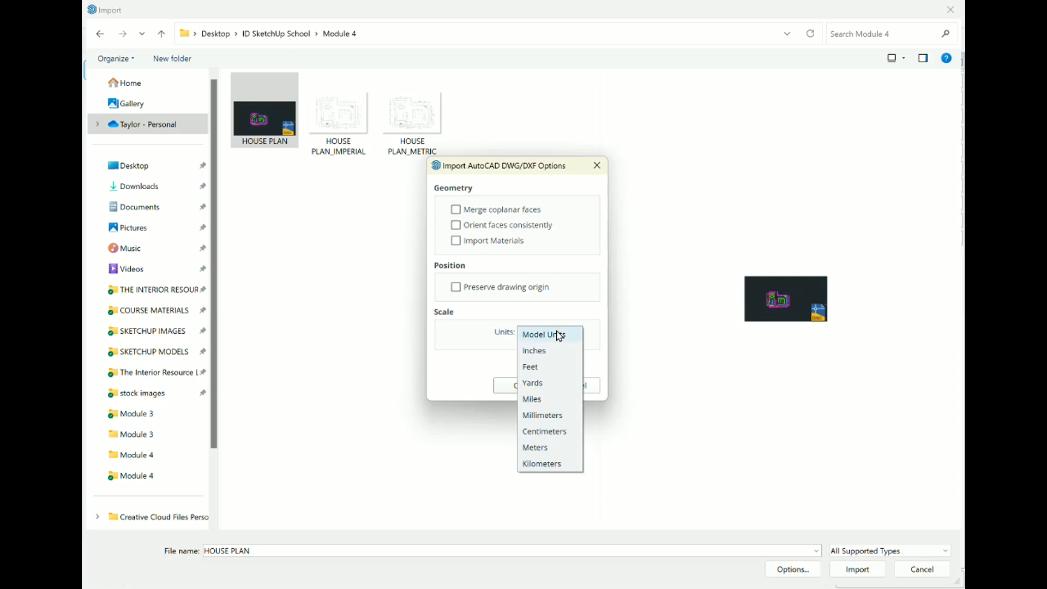
{"action": "left_click", "coordinate": [559, 334]}
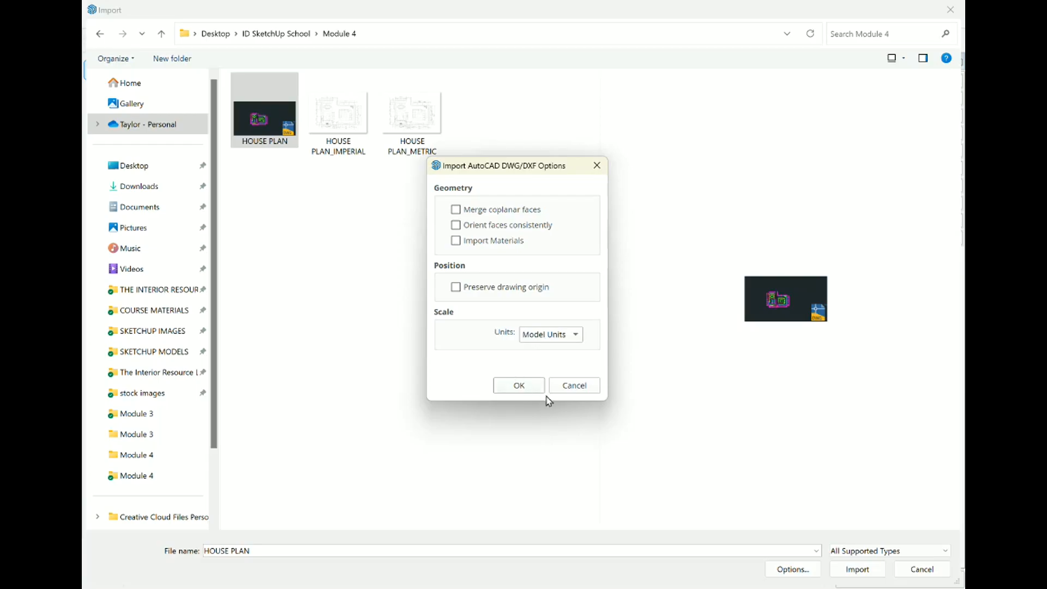
{"action": "left_click", "coordinate": [504, 388]}
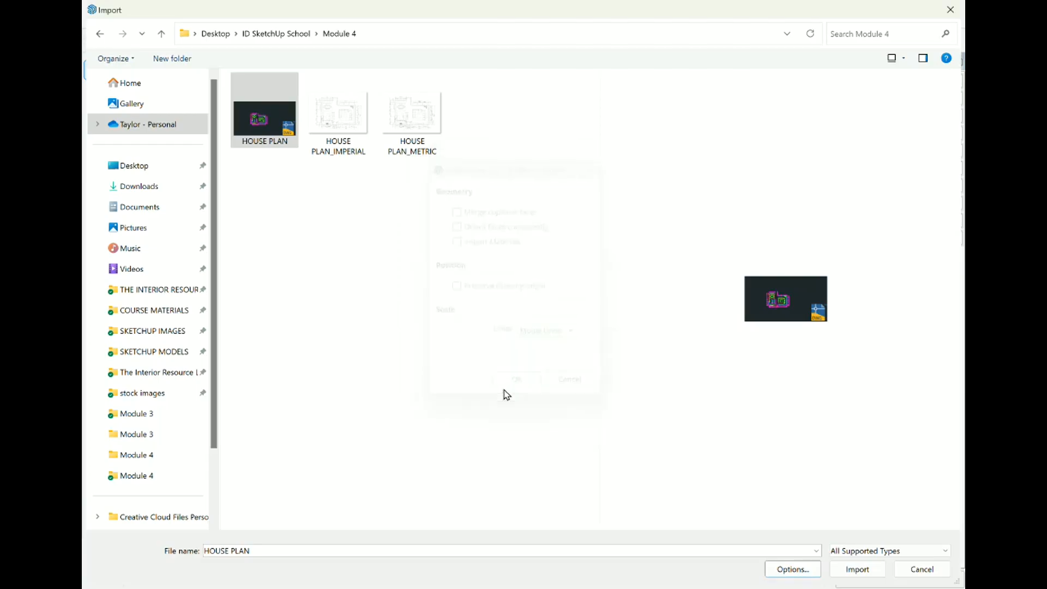
{"action": "left_click", "coordinate": [878, 569]}
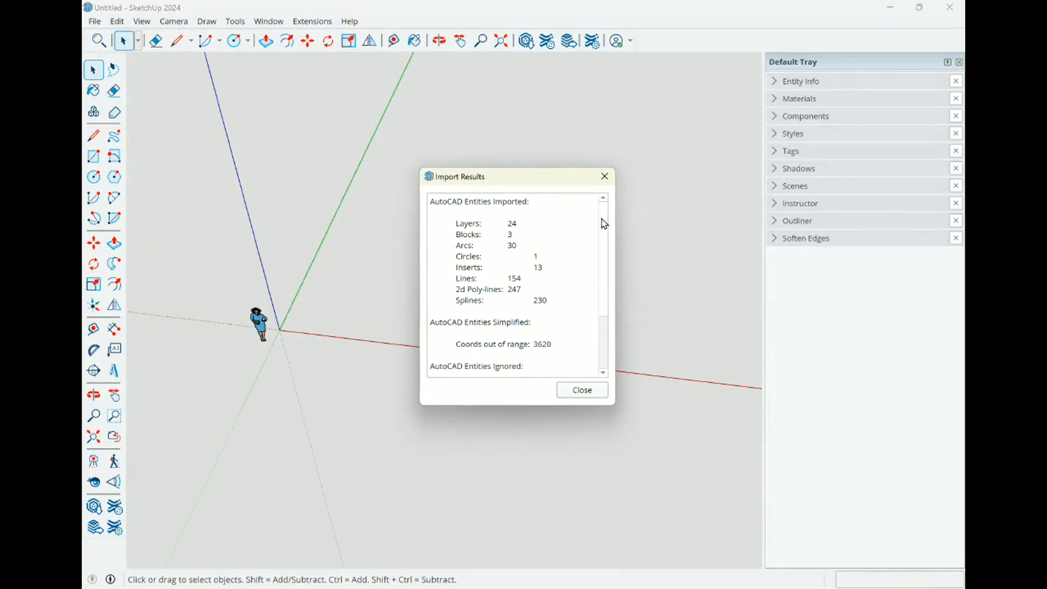
Review the import results and close the report, and look over the imported floor plan.
{"action": "left_click_drag", "start_coordinate": [601, 218], "coordinate": [596, 280]}
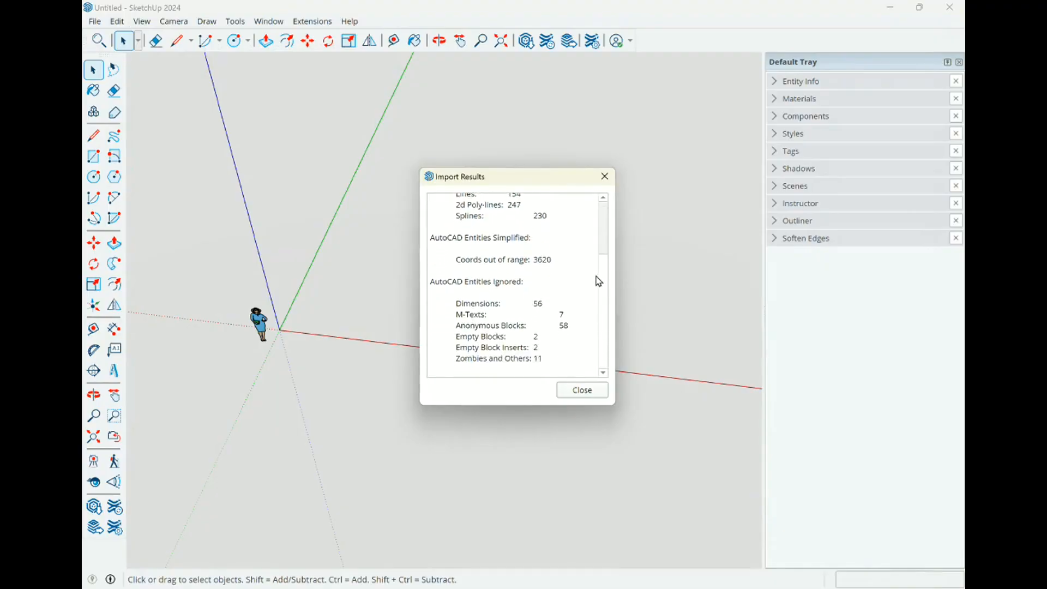
{"action": "scroll", "coordinate": [569, 304], "scroll_direction": "up", "scroll_amount": 3}
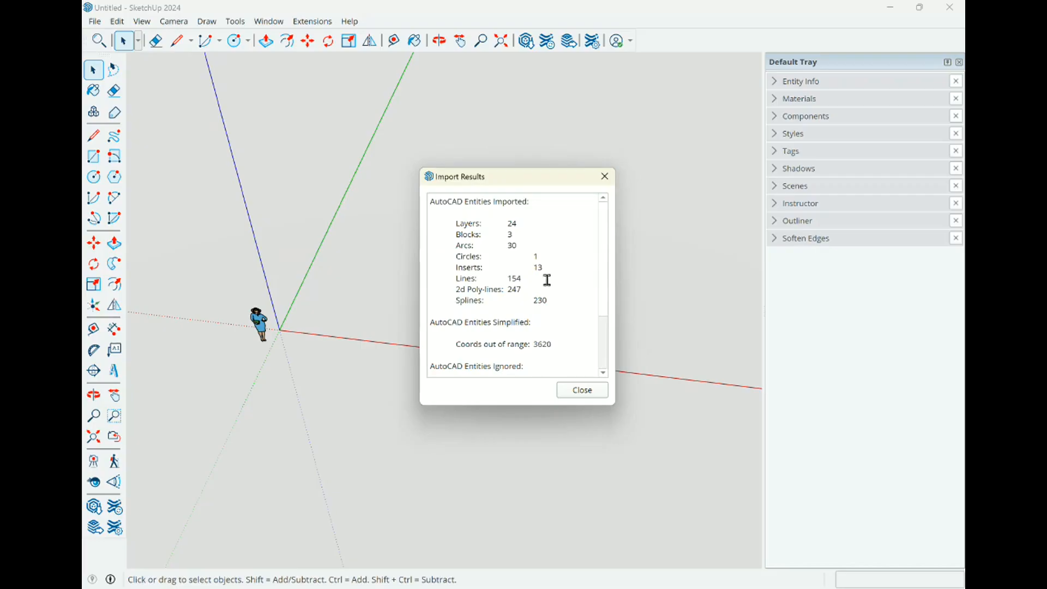
{"action": "left_click", "coordinate": [582, 390]}
{"action": "scroll", "coordinate": [242, 273], "scroll_direction": "down", "scroll_amount": 2}
{"action": "scroll", "coordinate": [242, 272], "scroll_direction": "down", "scroll_amount": 3}
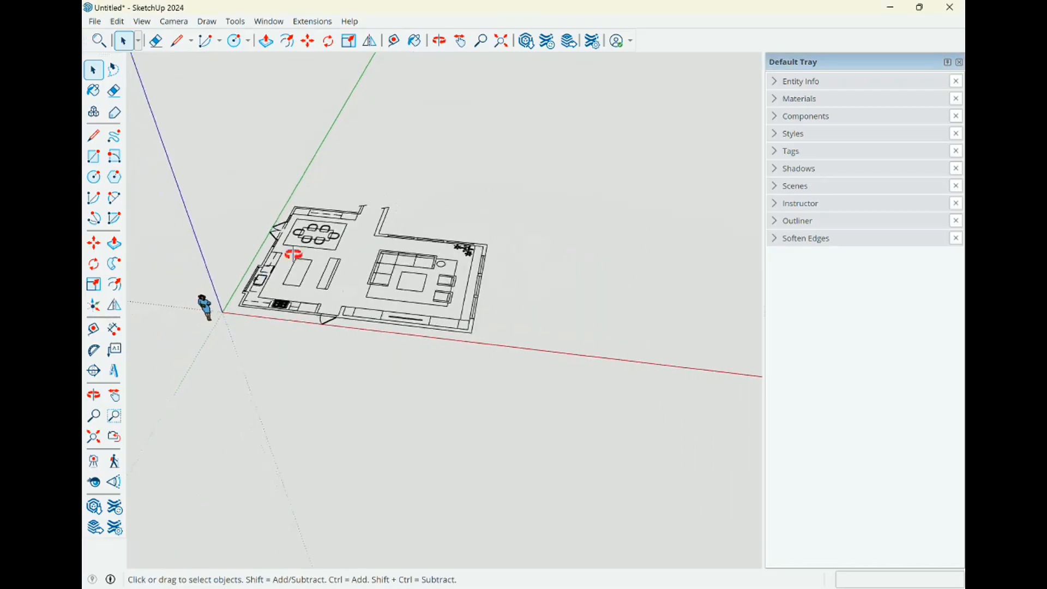
{"action": "middle_click_drag", "start_coordinate": [295, 257], "coordinate": [352, 351]}
{"action": "scroll", "coordinate": [588, 320], "scroll_direction": "down", "scroll_amount": 3}
{"action": "scroll", "coordinate": [344, 351], "scroll_direction": "up", "scroll_amount": 5}
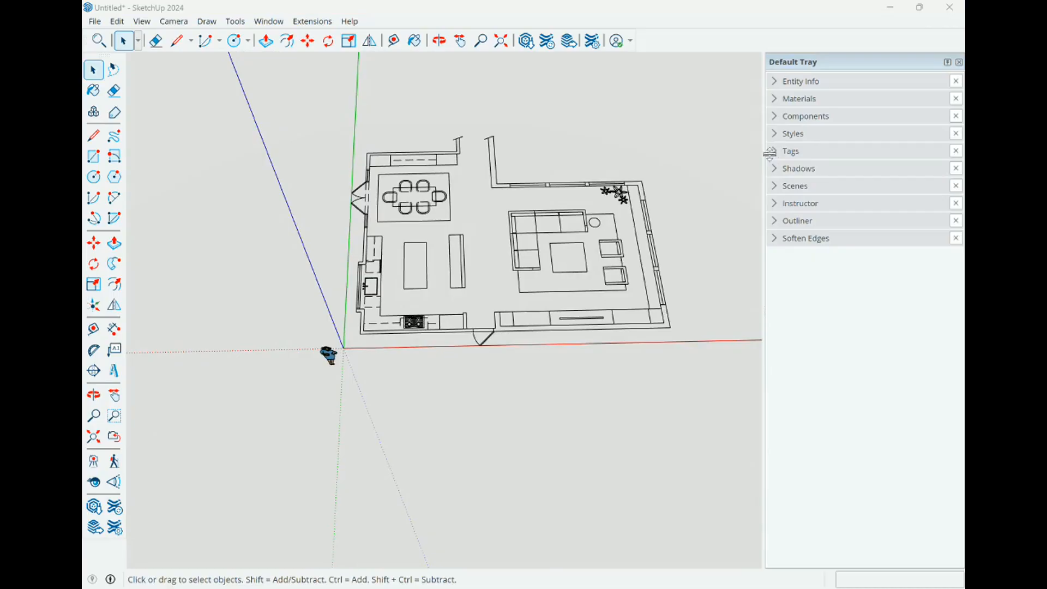
Expand the Tags list and look through the tags imported with the AutoCAD drawing.
{"action": "left_click", "coordinate": [799, 149]}
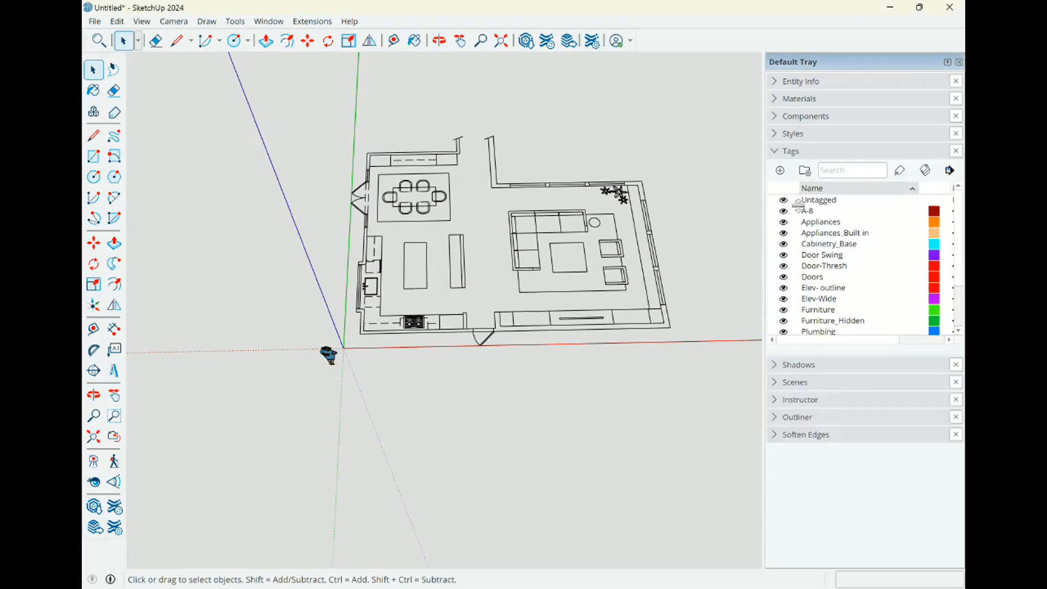
{"action": "scroll", "coordinate": [844, 240], "scroll_direction": "down", "scroll_amount": 2}
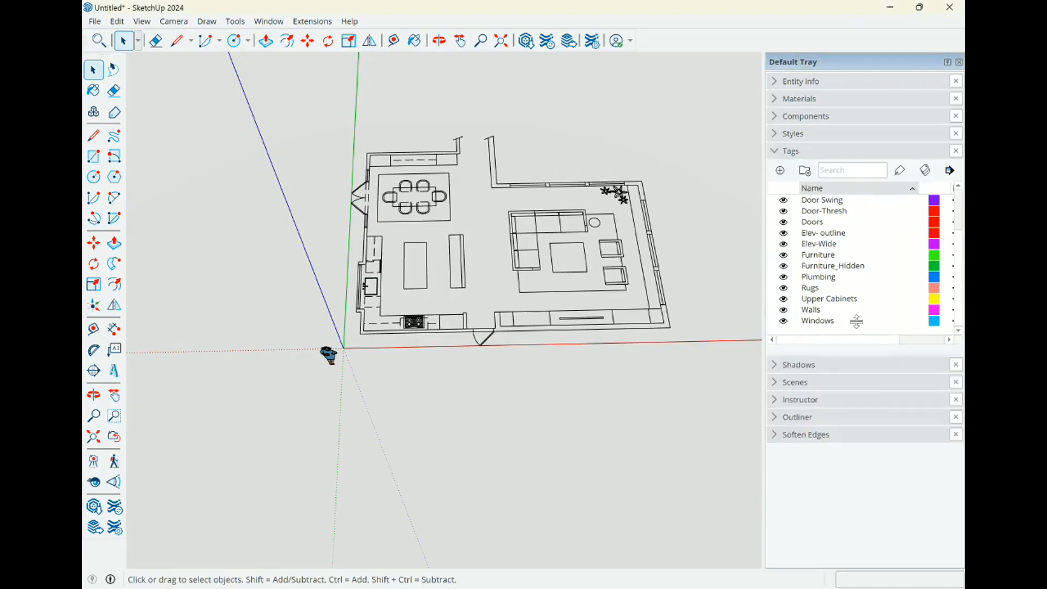
{"action": "scroll", "coordinate": [856, 316], "scroll_direction": "up", "scroll_amount": 2}
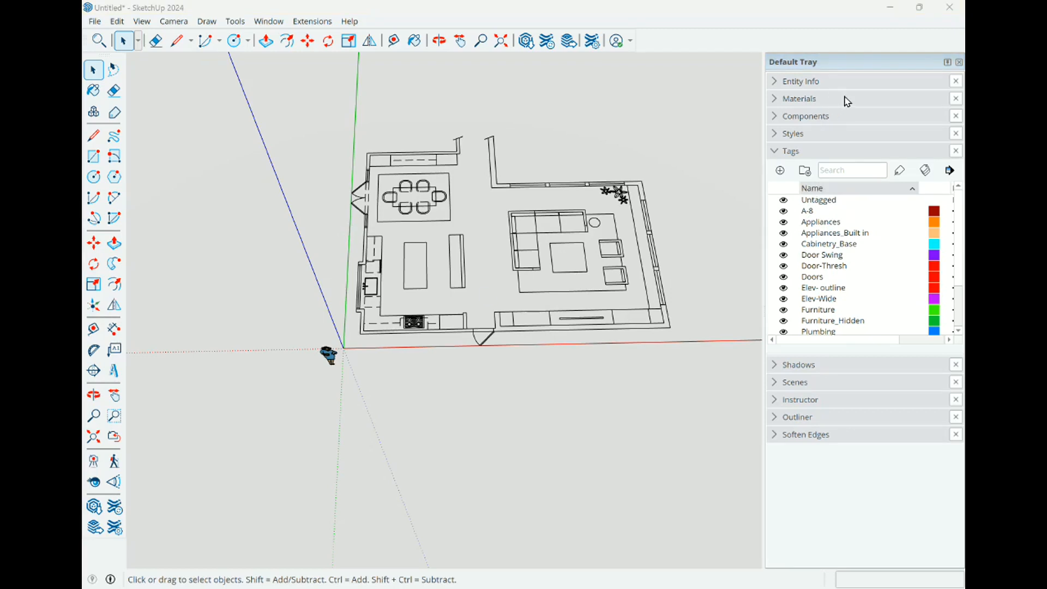
Select everything in the model to check how the imported floor plan is grouped.
{"action": "scroll", "coordinate": [605, 223], "scroll_direction": "up", "scroll_amount": 4}
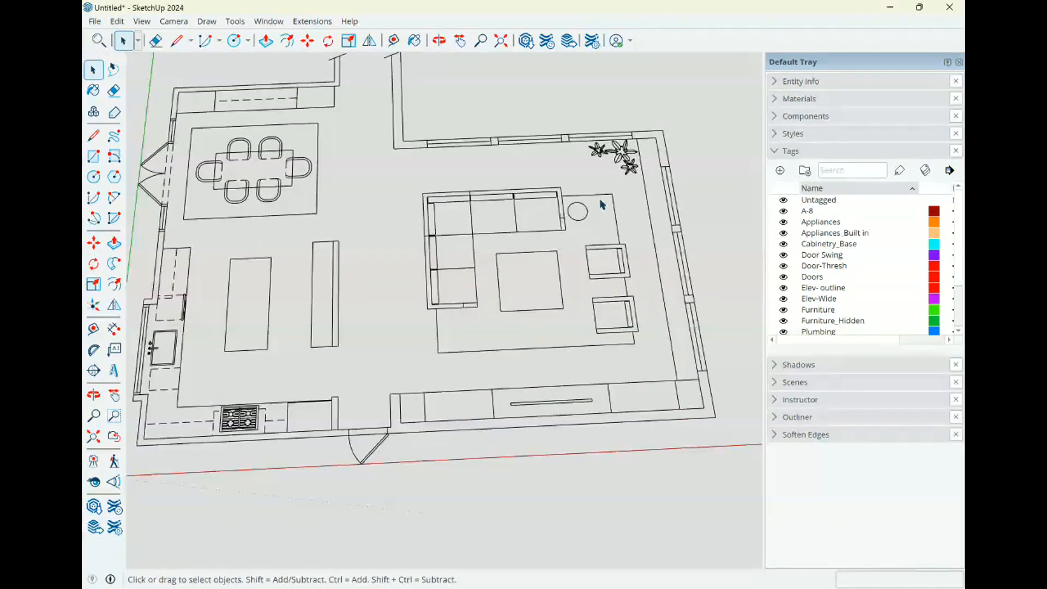
{"action": "mouse_move", "coordinate": [633, 392]}
{"action": "middle_mouse_down"}
{"action": "mouse_move", "coordinate": [616, 376]}
{"action": "mouse_move", "coordinate": [627, 371]}
{"action": "middle_mouse_up"}
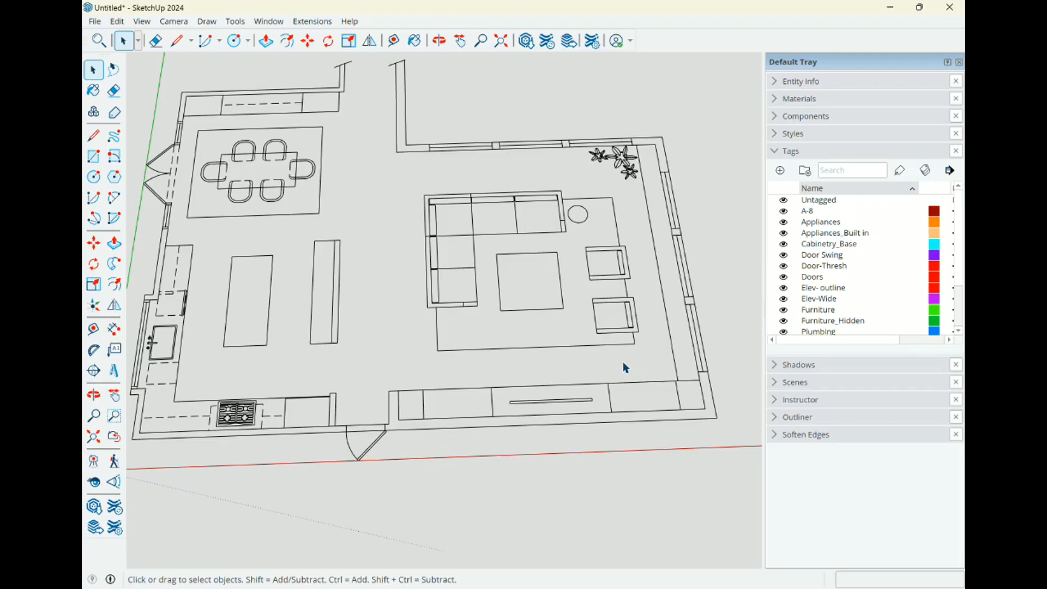
{"action": "key", "text": "ctrl+a"}
{"action": "scroll", "coordinate": [579, 401], "scroll_direction": "down", "scroll_amount": 1}
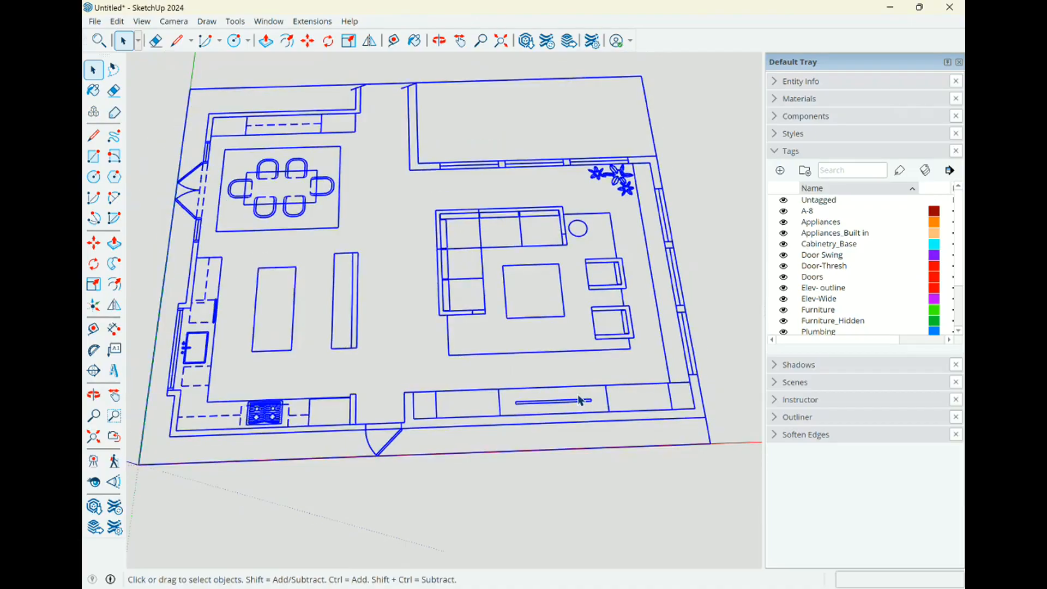
{"action": "middle_click_drag", "start_coordinate": [579, 401], "coordinate": [482, 264]}
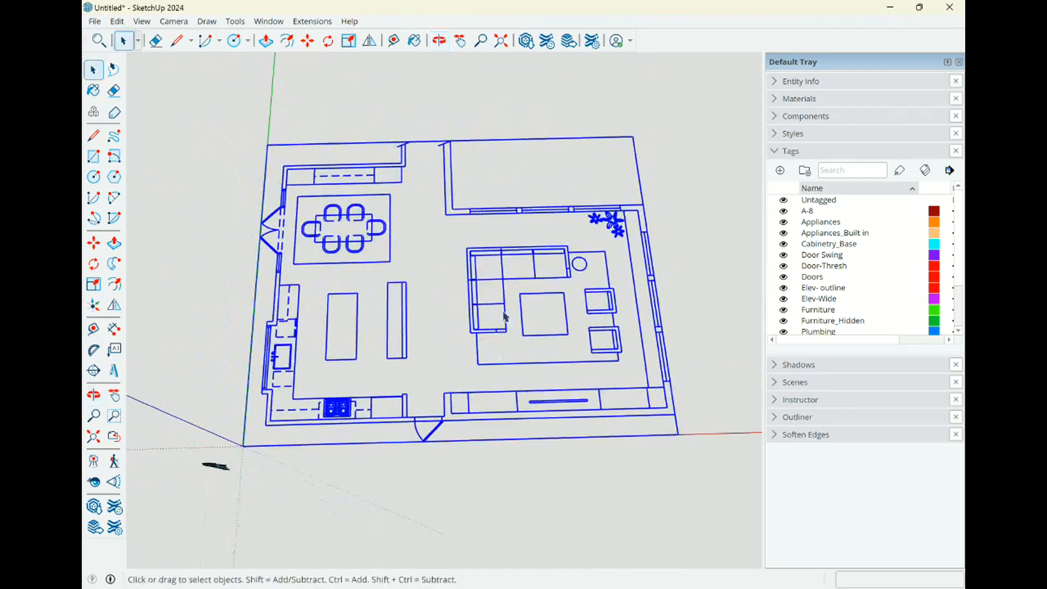
Open the imported plan for editing, inspect its sofa and wall linework by selecting pieces, and exit the plan's editing context.
{"action": "double_click", "coordinate": [473, 258]}
{"action": "left_click", "coordinate": [471, 256]}
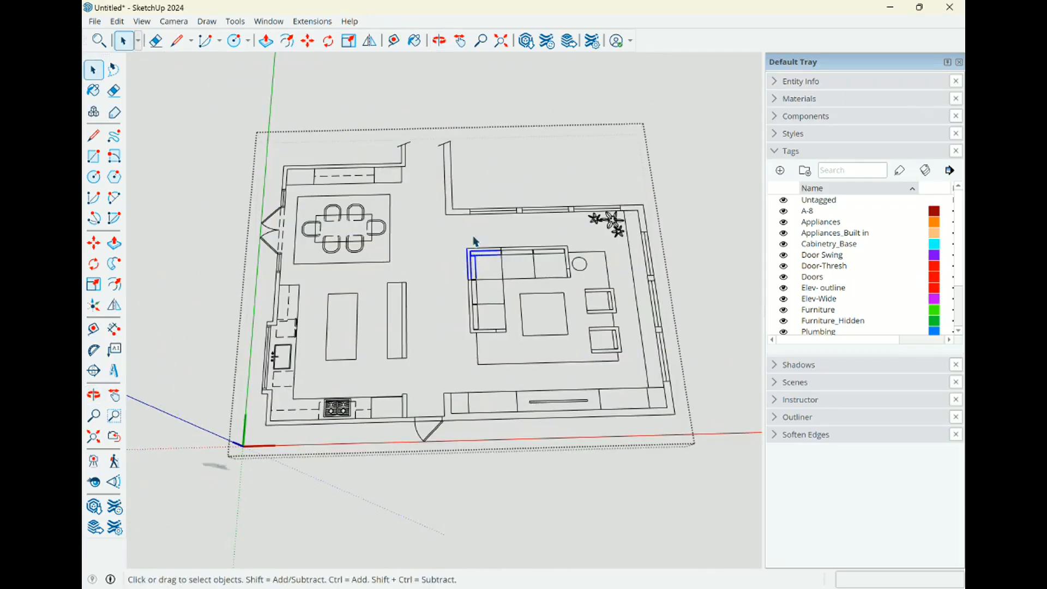
{"action": "left_click", "coordinate": [476, 213]}
{"action": "left_click", "coordinate": [446, 212]}
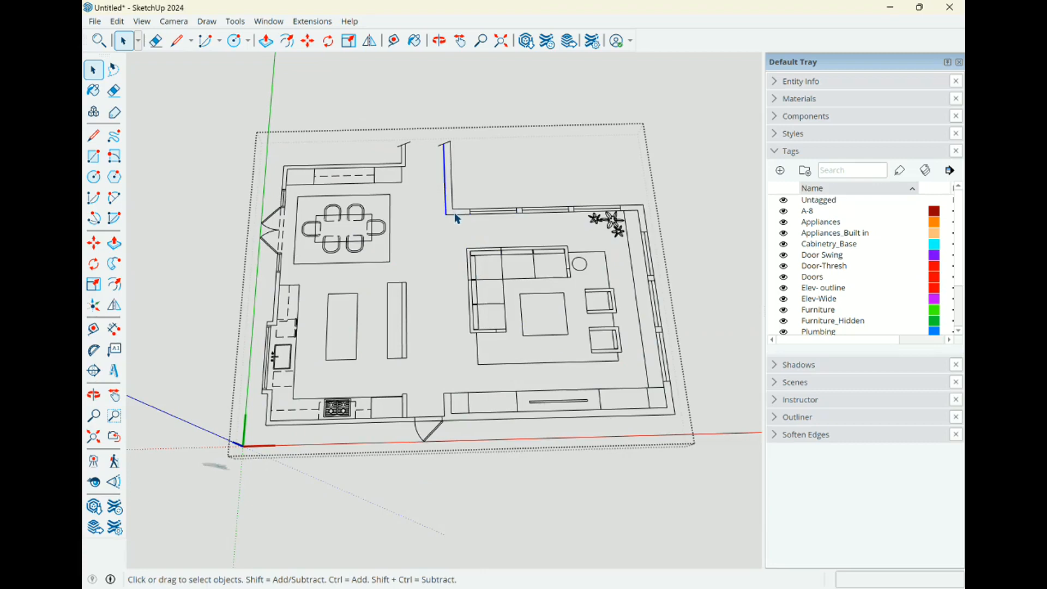
{"action": "left_click", "coordinate": [456, 214]}
{"action": "left_click", "coordinate": [456, 107]}
{"action": "left_click", "coordinate": [636, 478]}
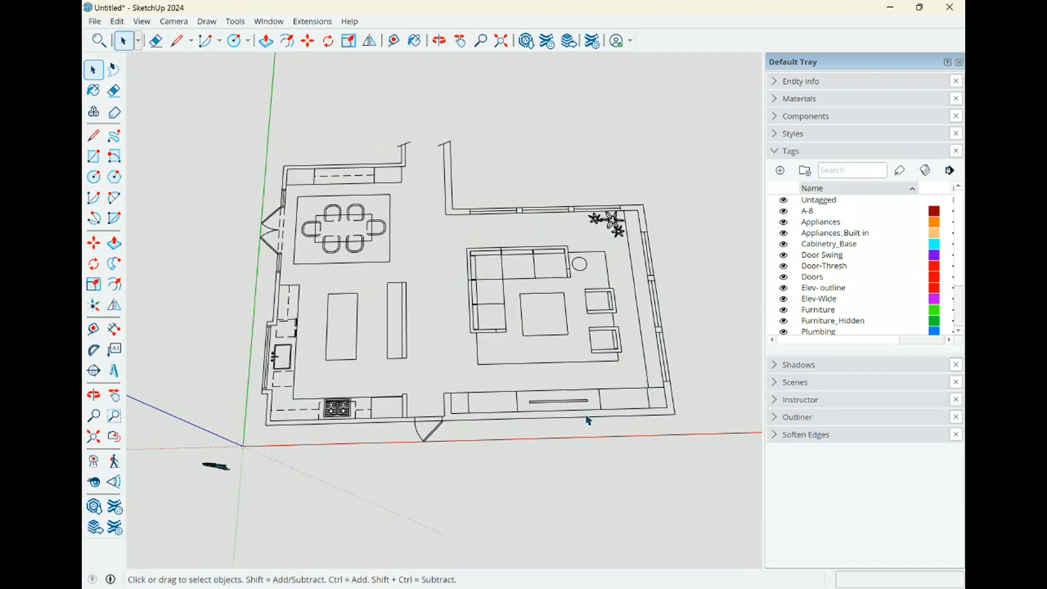
{"action": "middle_click_drag", "start_coordinate": [475, 308], "coordinate": [390, 327]}
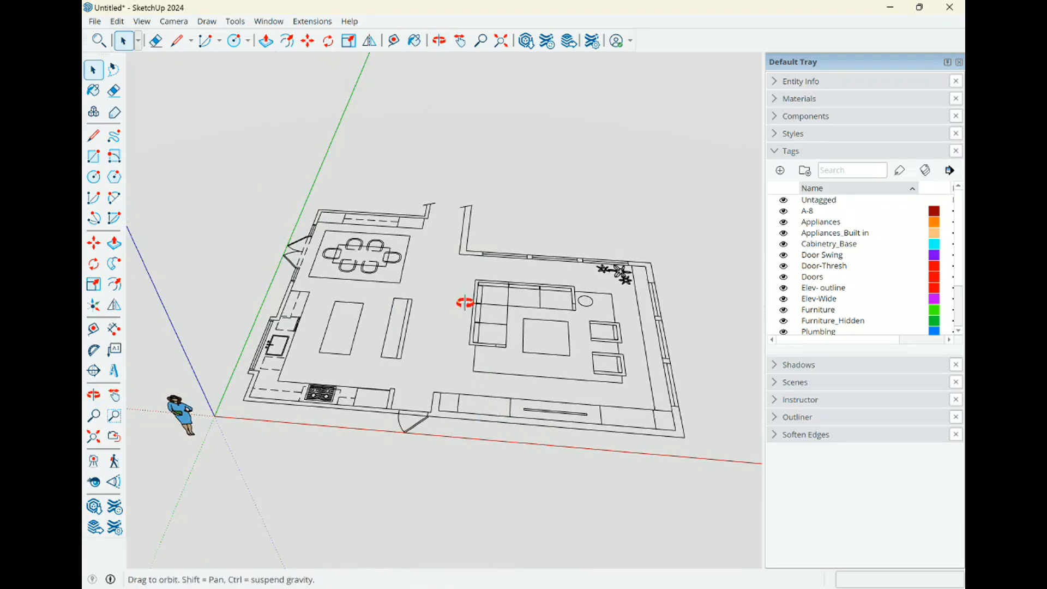
{"action": "middle_click_drag", "start_coordinate": [467, 302], "coordinate": [512, 452]}
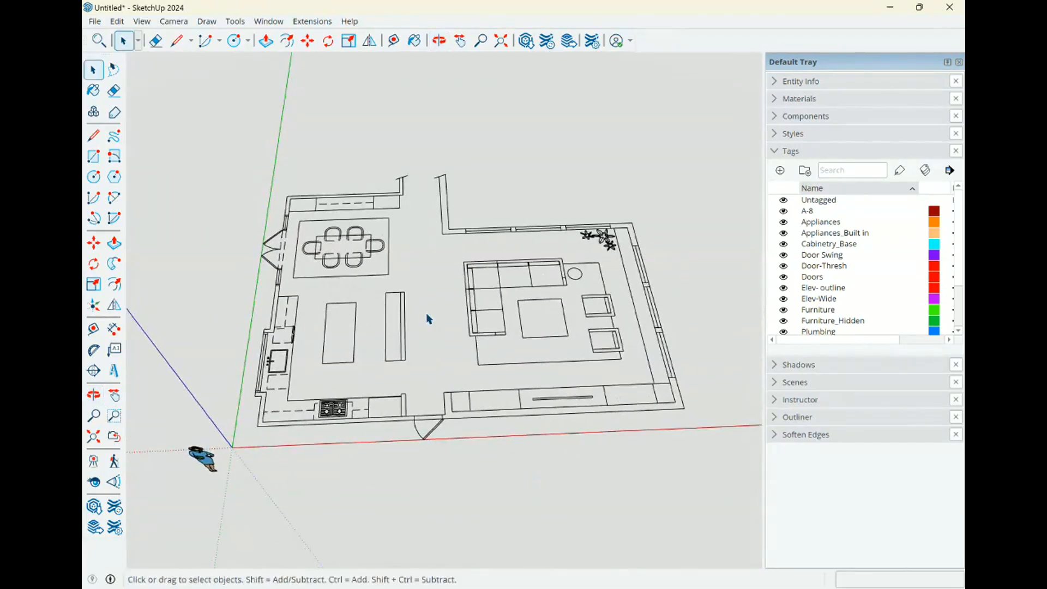